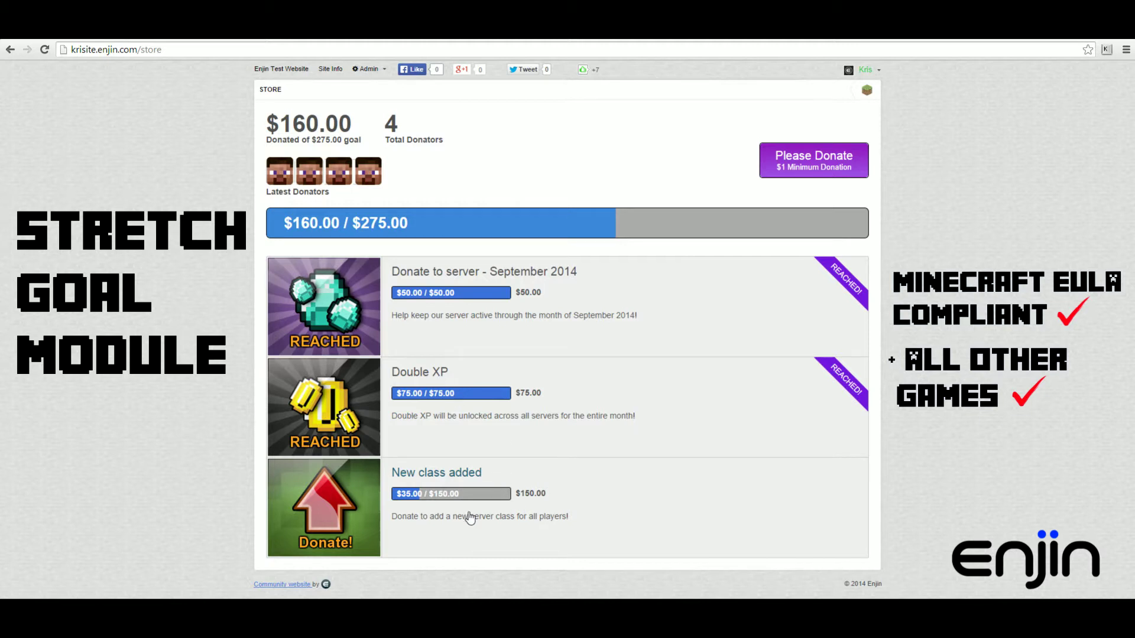
# Open the detail popup for the 'Donate to server - September 2014' goal.
pyautogui.click(346, 325)
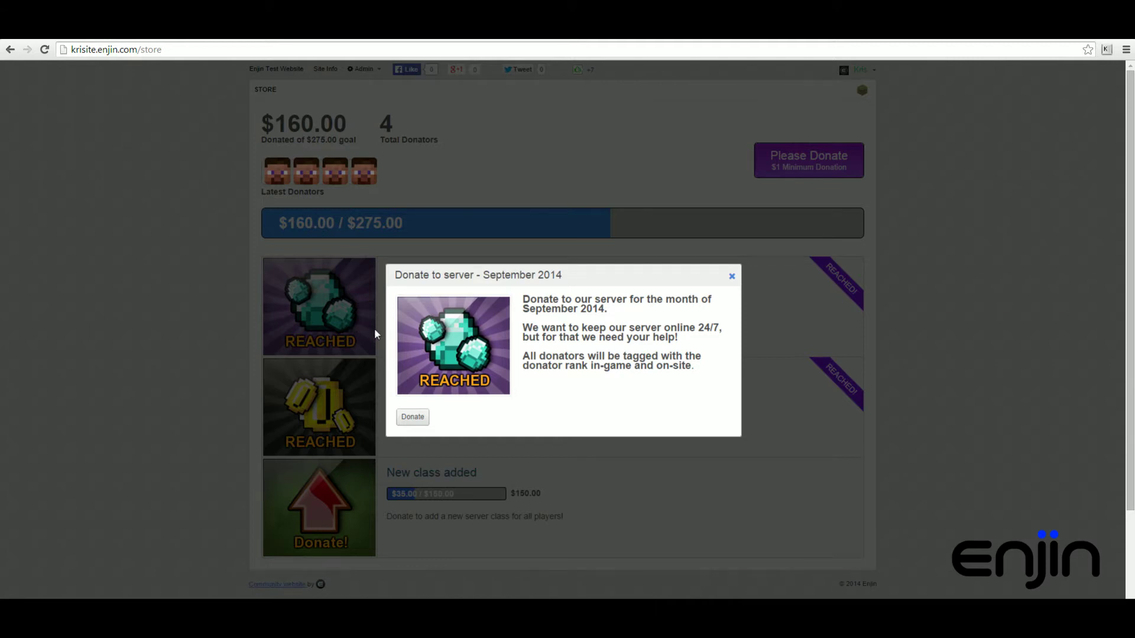
# Close the goal details, preview the Please Donate amount dialog, then close it.
pyautogui.click(731, 277)
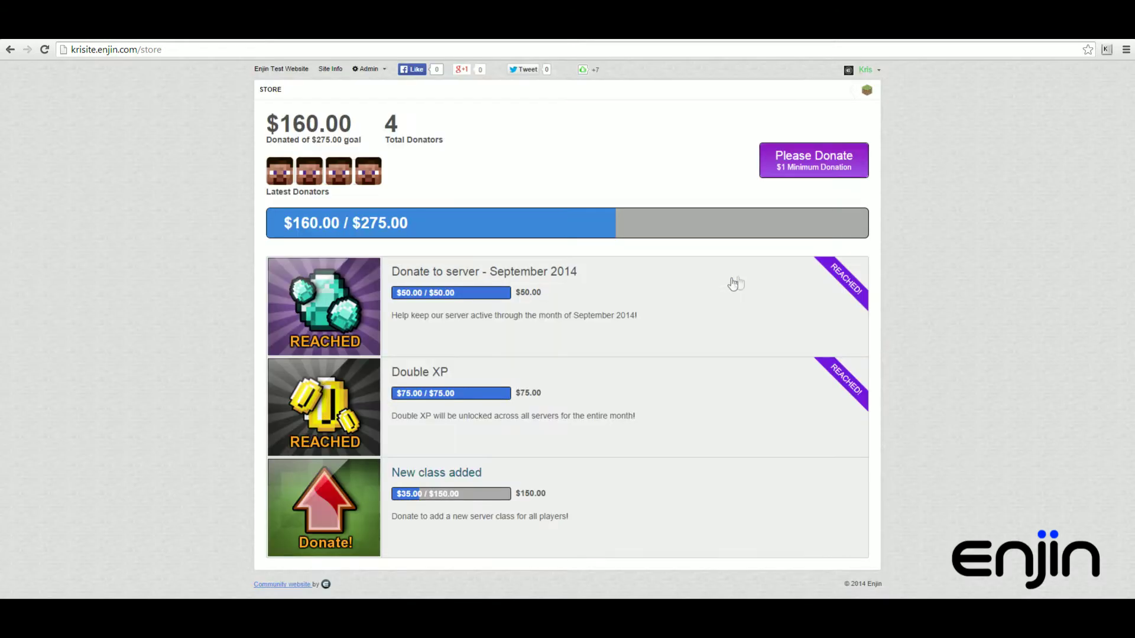
pyautogui.click(809, 171)
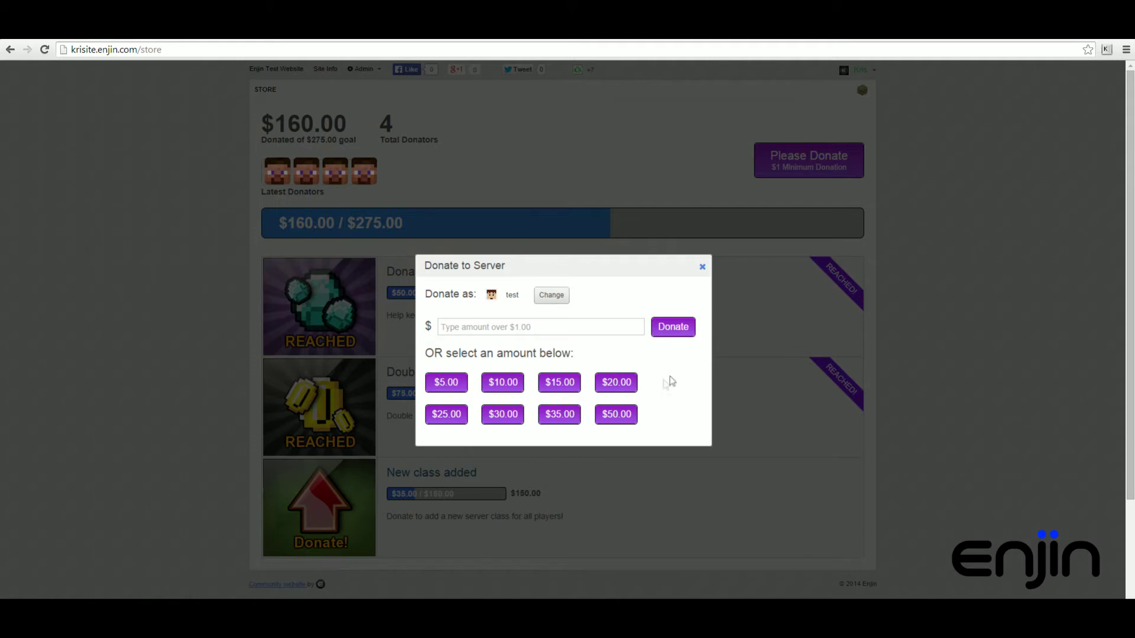
pyautogui.click(702, 269)
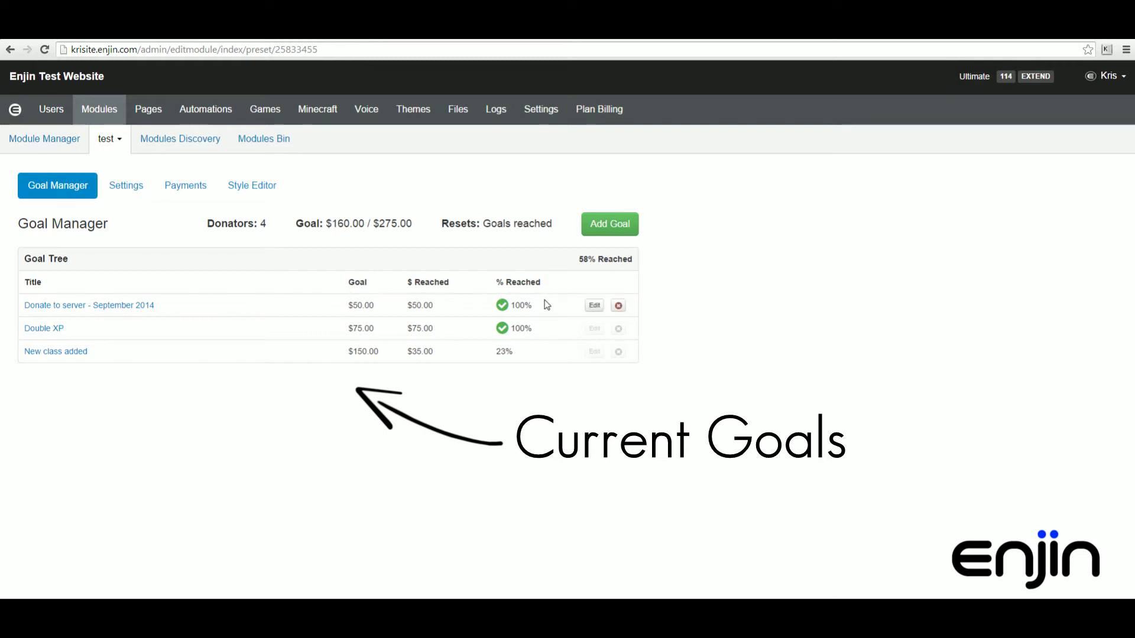
# Open the 'Donate to server - September 2014' goal for editing.
pyautogui.click(593, 306)
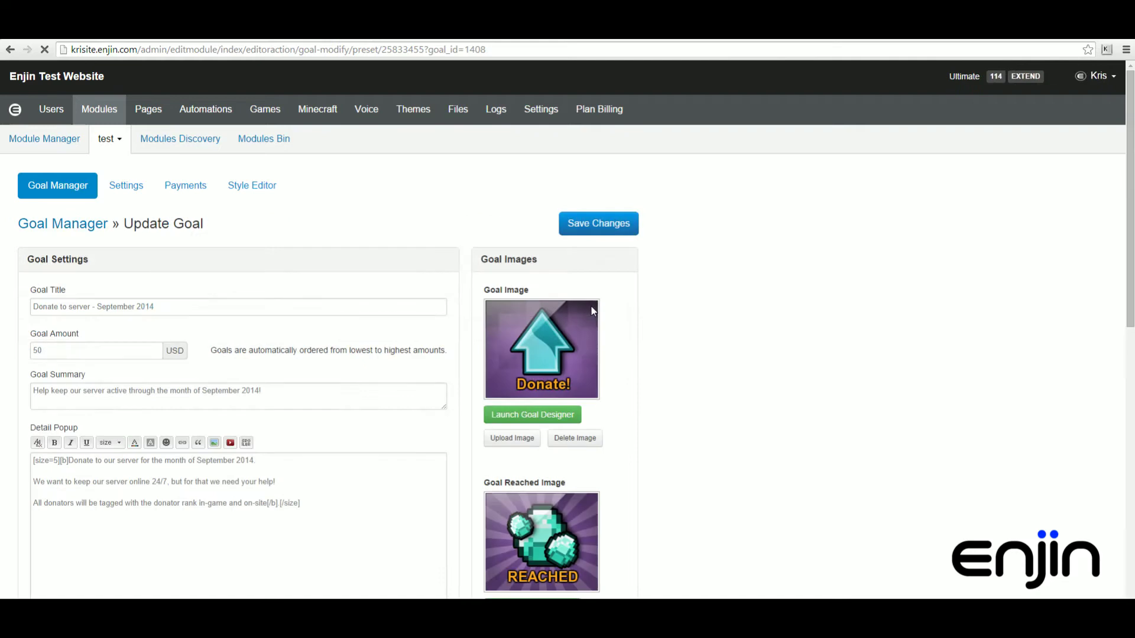
# Browse the goal designer's backgrounds and main graphics, then cancel without applying any image.
pyautogui.scroll(-3, 777, 241)
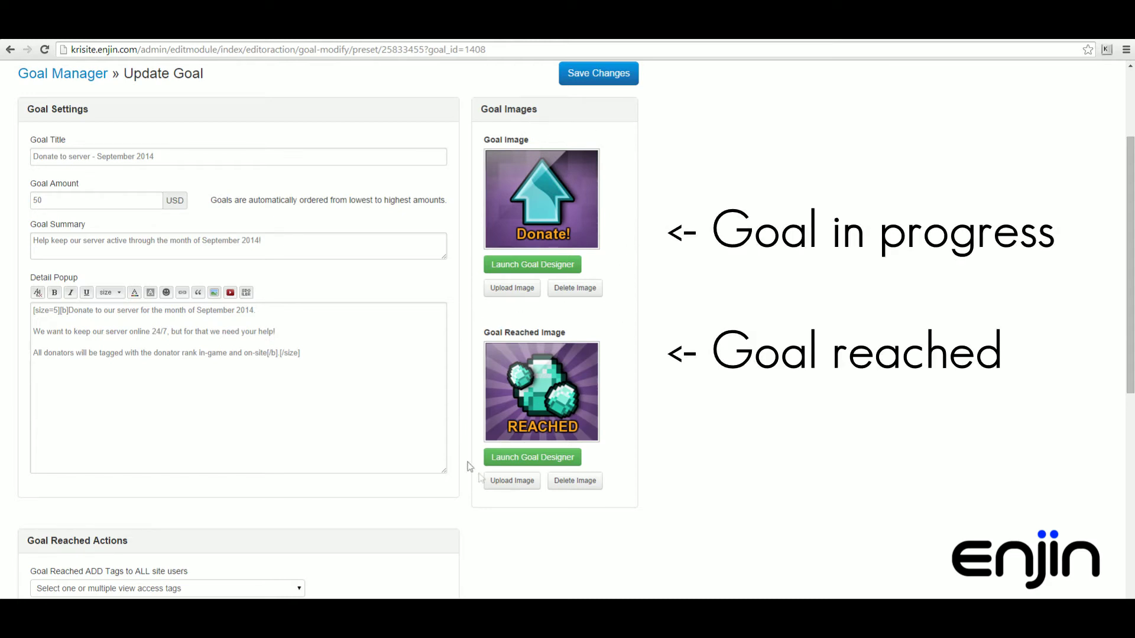
pyautogui.click(550, 264)
pyautogui.click(550, 267)
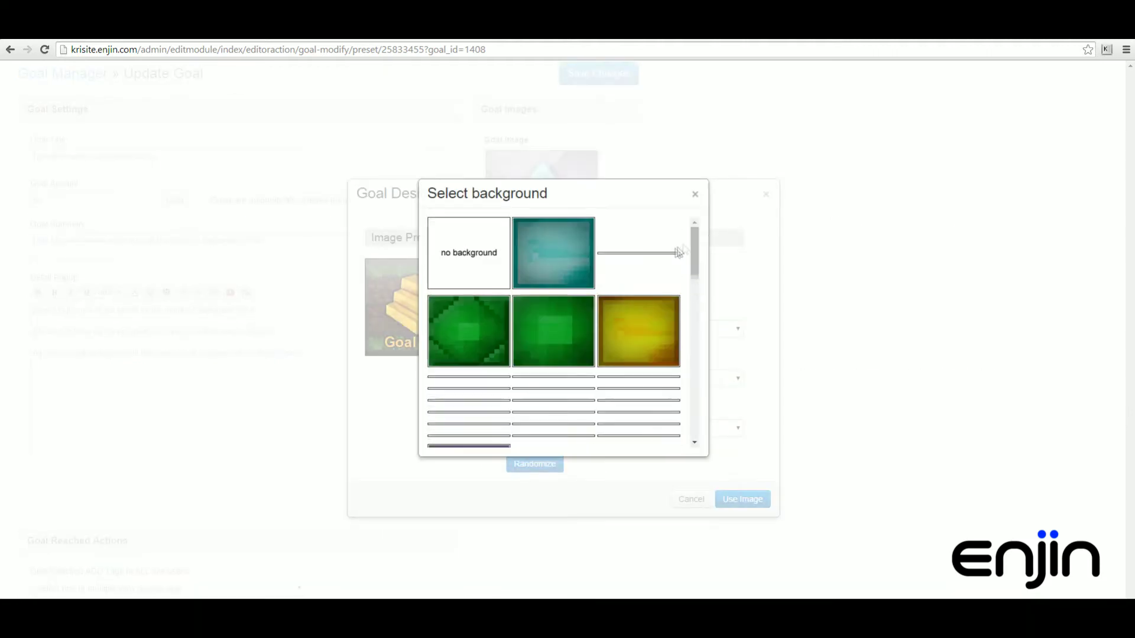
pyautogui.moveTo(694, 253); pyautogui.dragTo(700, 307)
pyautogui.click(695, 194)
pyautogui.click(650, 266)
pyautogui.click(713, 211)
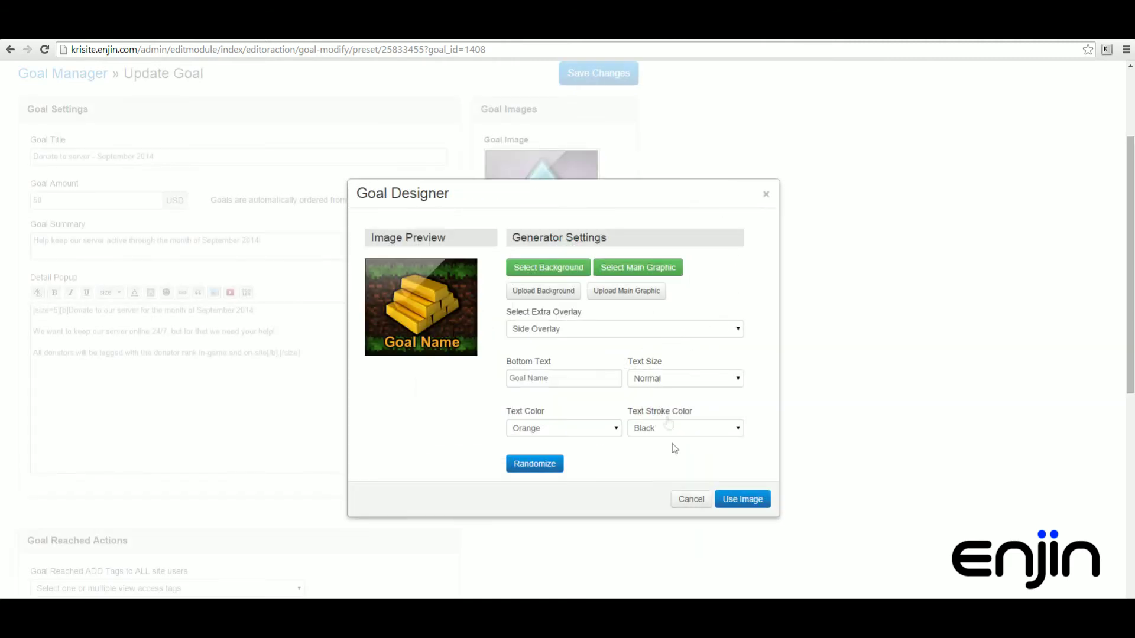
pyautogui.click(688, 499)
pyautogui.scroll(-6, 1062, 271)
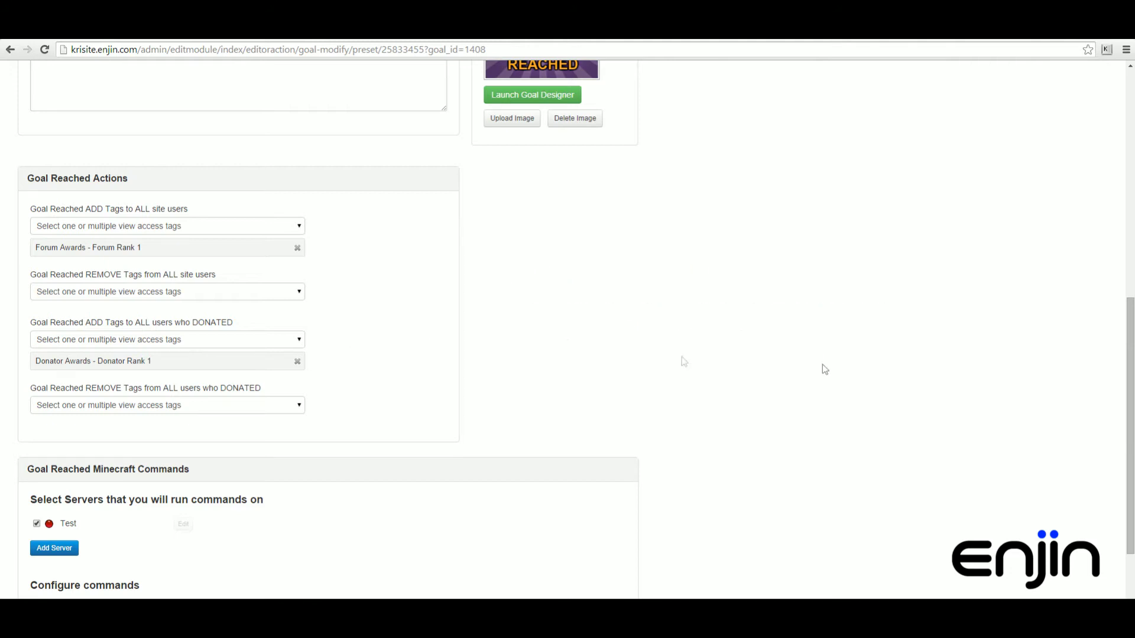
pyautogui.moveTo(1129, 343); pyautogui.dragTo(1131, 421)
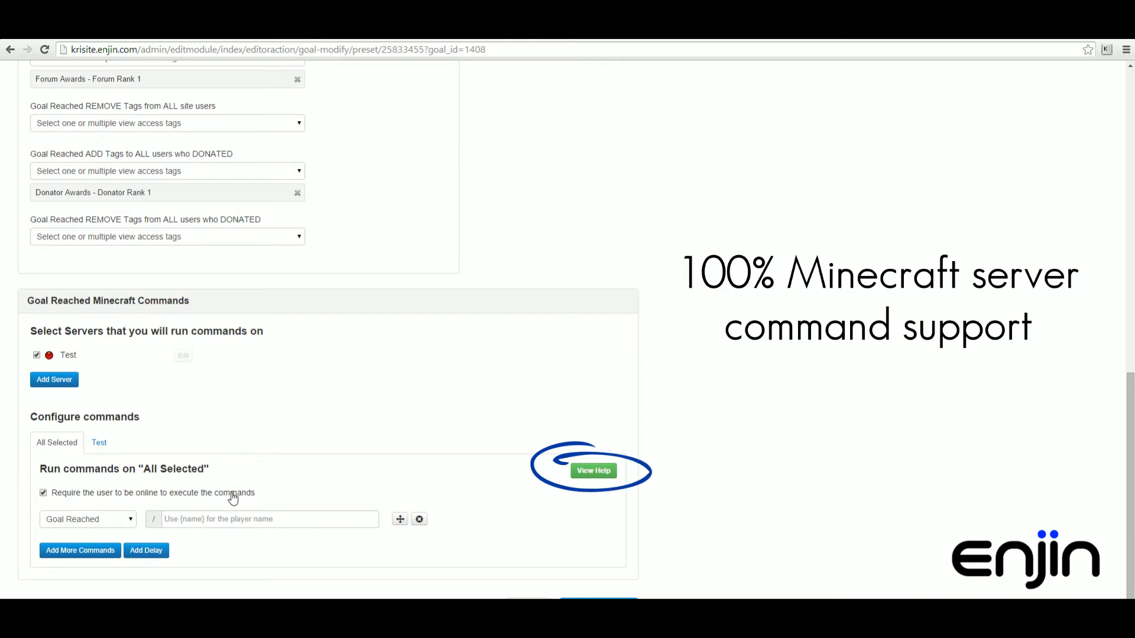
pyautogui.moveTo(1132, 429); pyautogui.dragTo(1119, 124)
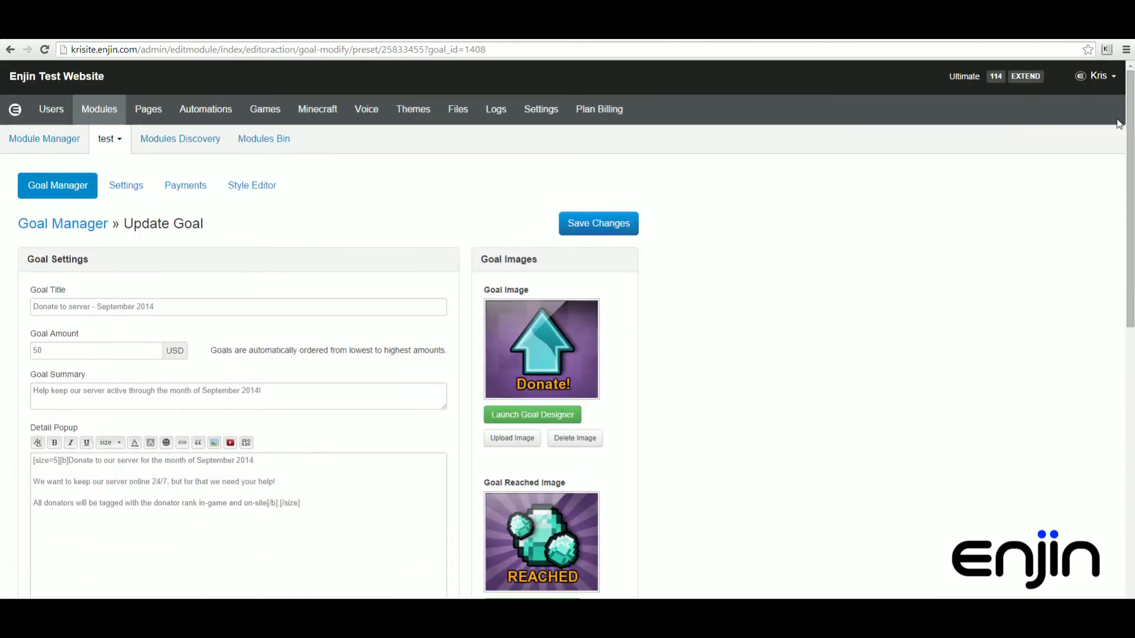
pyautogui.click(130, 187)
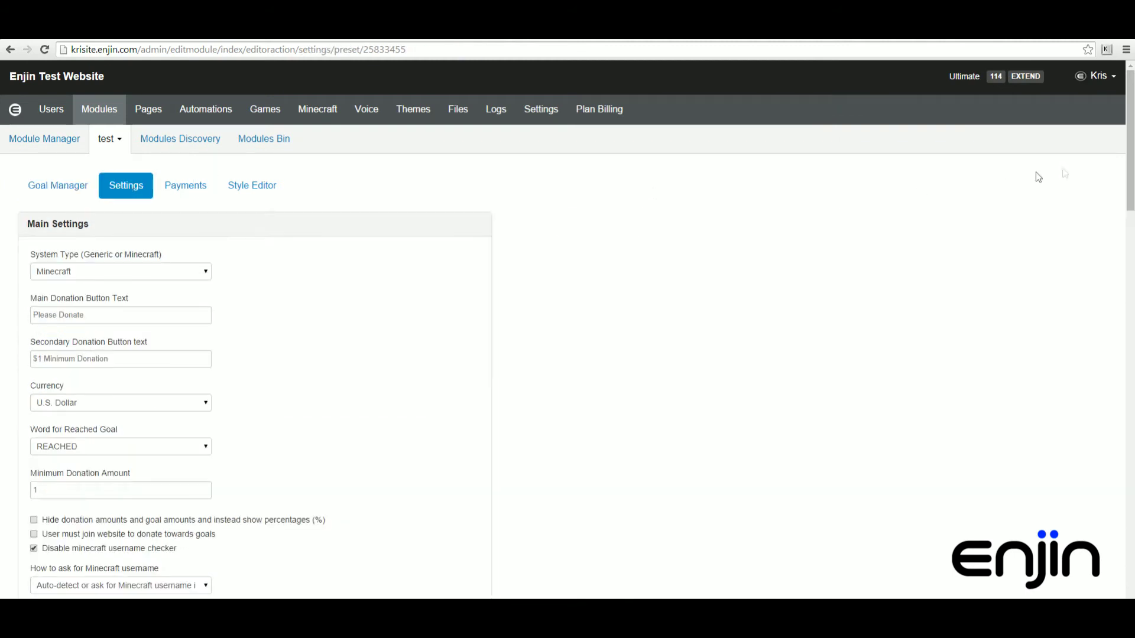
# Reselect Minecraft as the System Type in the module's Main Settings.
pyautogui.moveTo(1130, 157); pyautogui.dragTo(1131, 189)
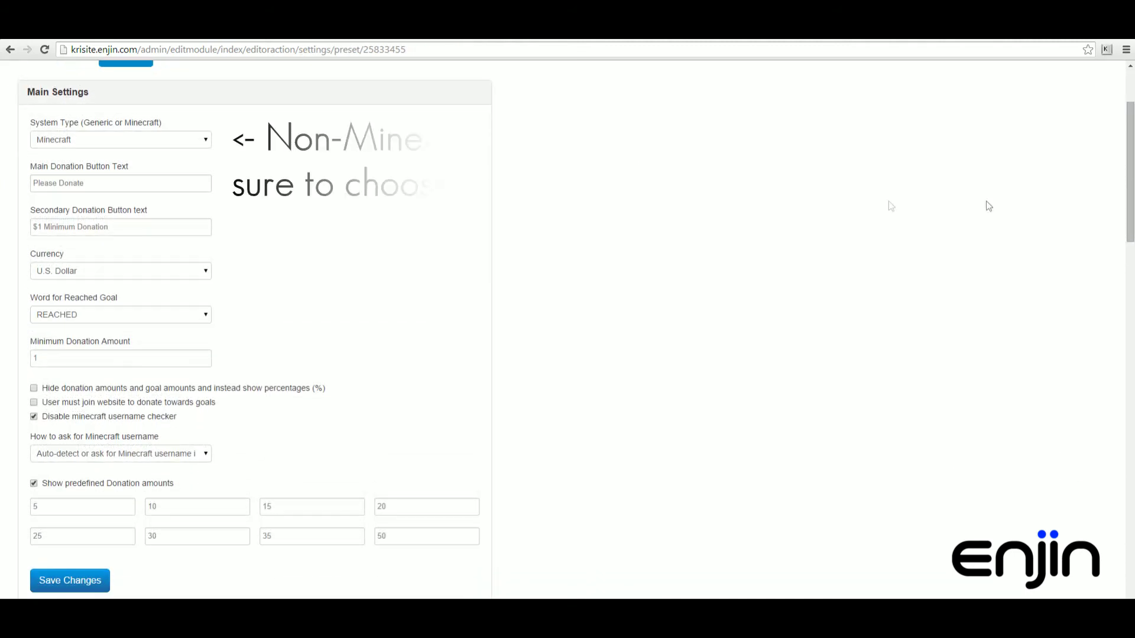
pyautogui.click(121, 143)
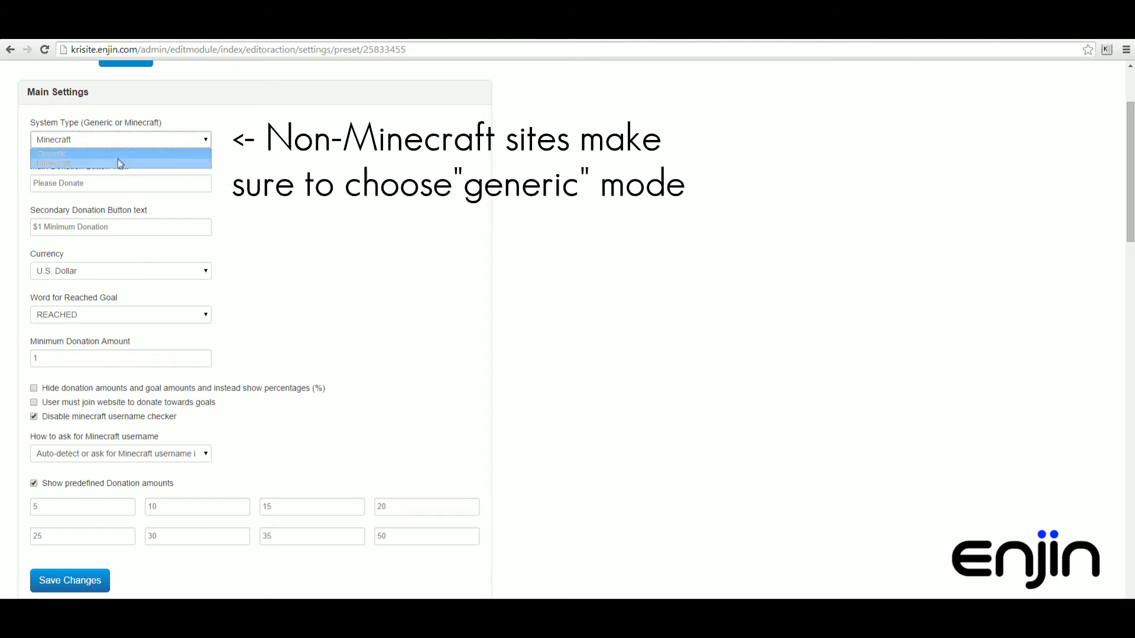
pyautogui.click(119, 165)
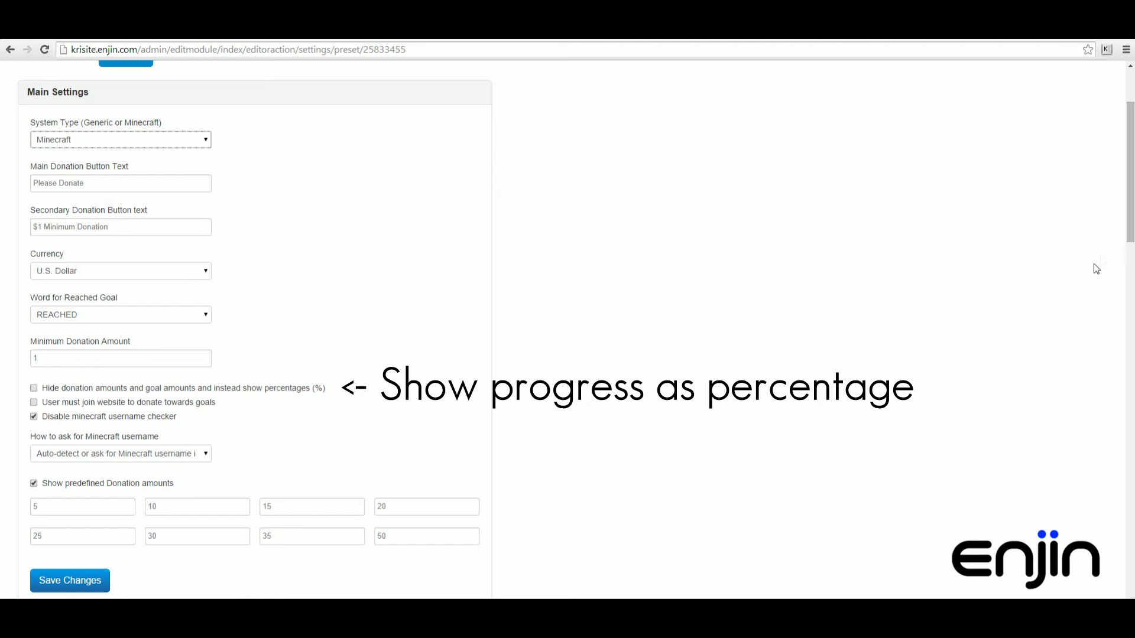
pyautogui.moveTo(1130, 235); pyautogui.dragTo(1129, 353)
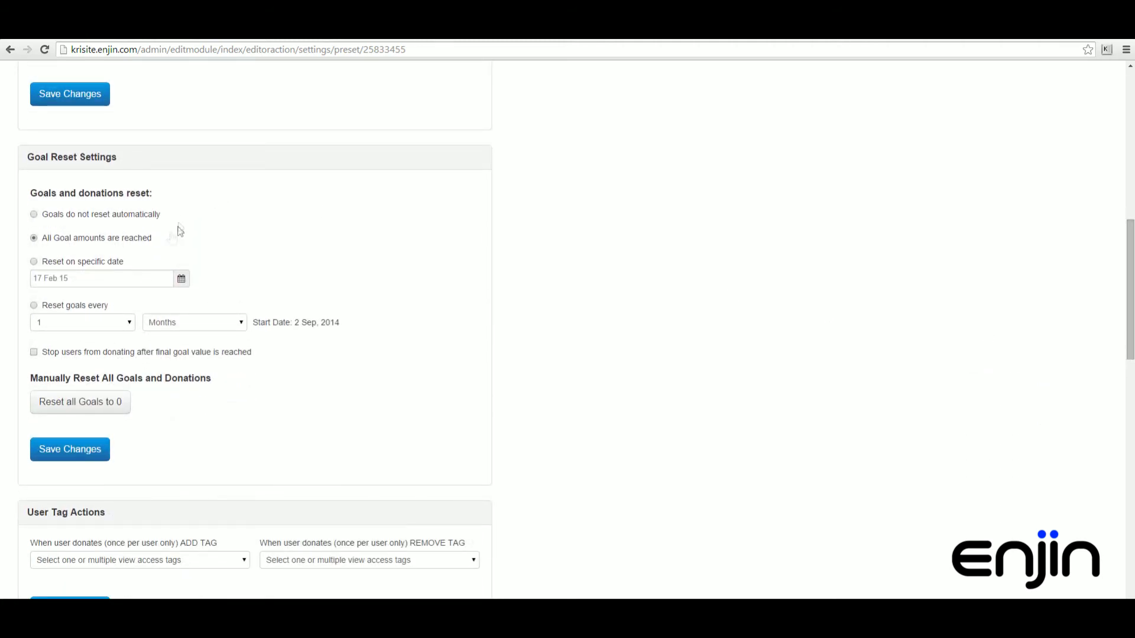
pyautogui.click(180, 279)
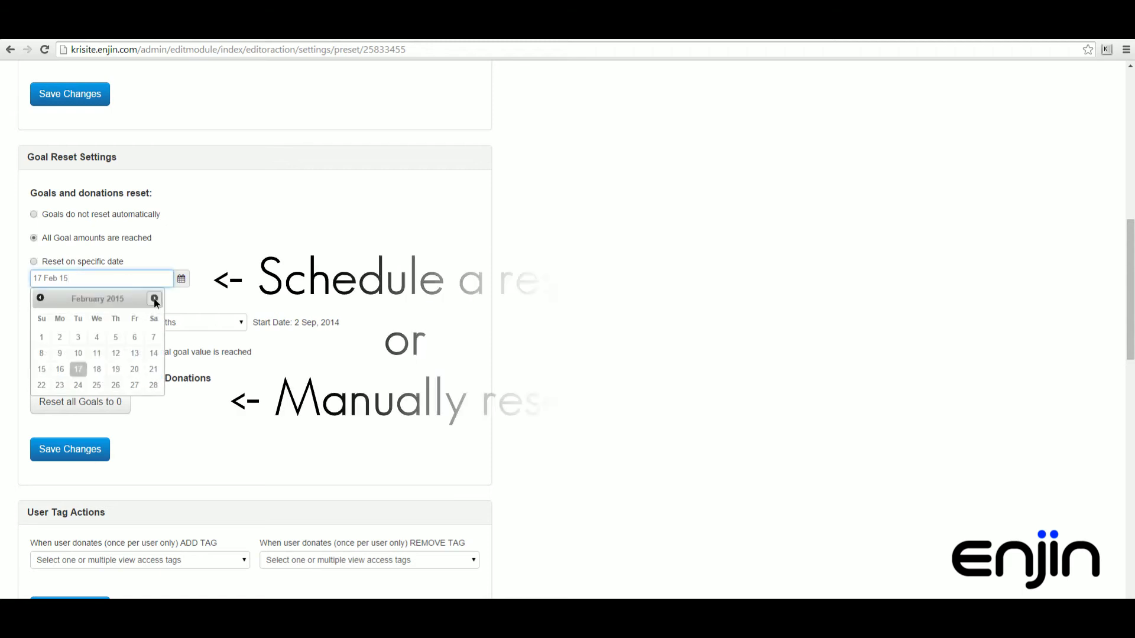
pyautogui.click(155, 298)
pyautogui.click(154, 297)
pyautogui.click(254, 291)
pyautogui.click(117, 326)
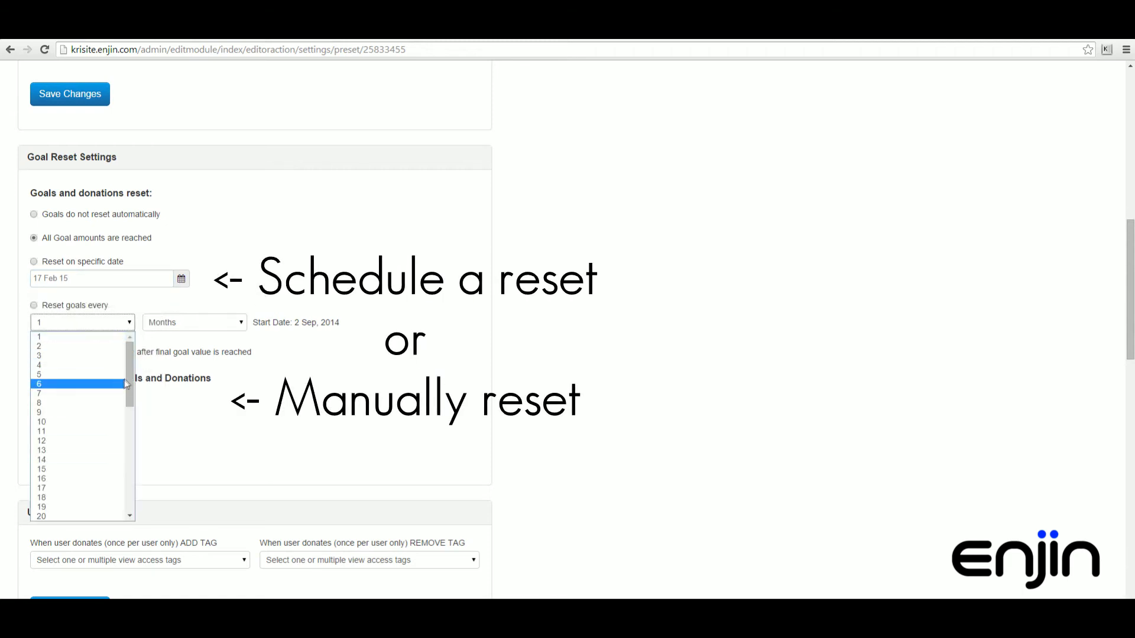
pyautogui.scroll(-5, 82, 414)
pyautogui.scroll(5, 83, 414)
pyautogui.click(248, 353)
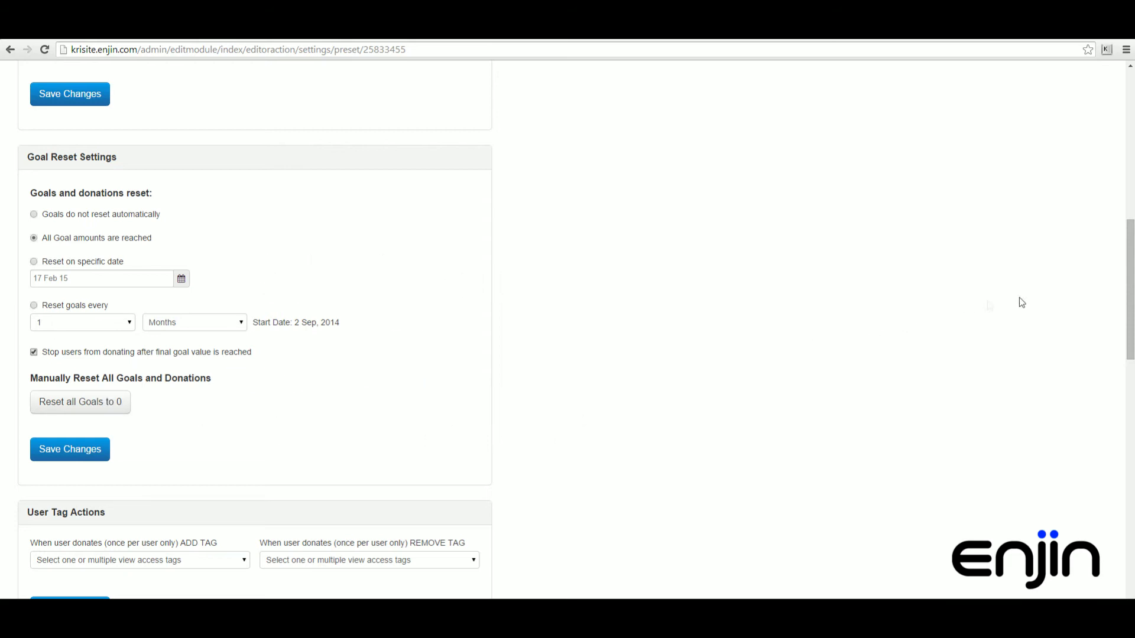
# Tick 'Accept payments through Paypal.com' under Payment Gateways.
pyautogui.moveTo(1125, 273); pyautogui.dragTo(1125, 373)
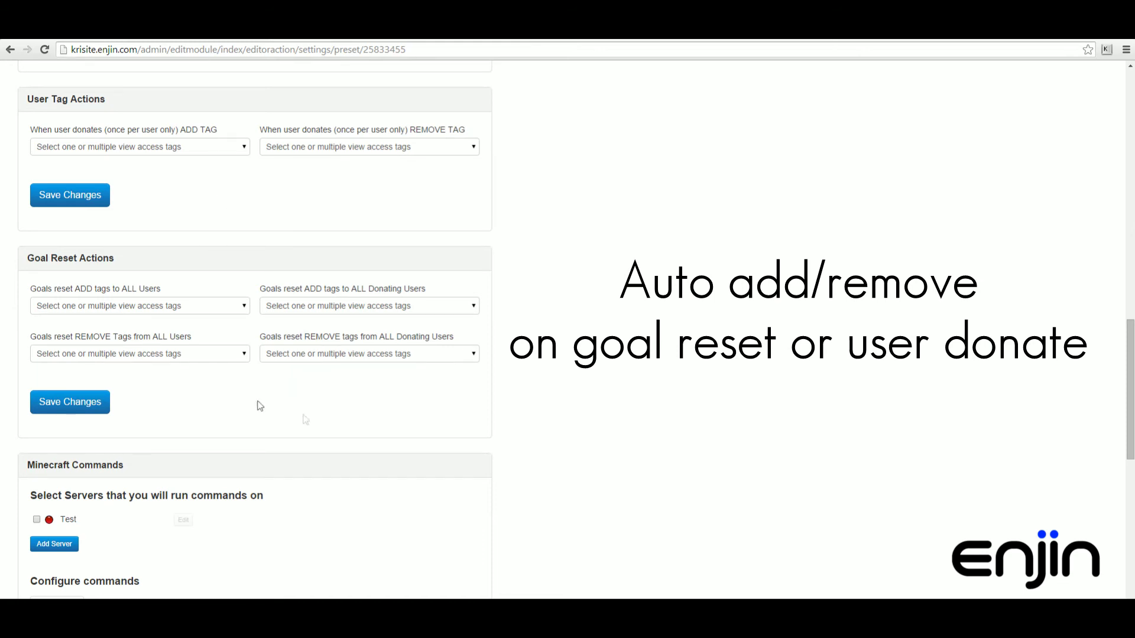
pyautogui.moveTo(1131, 391); pyautogui.dragTo(1131, 468)
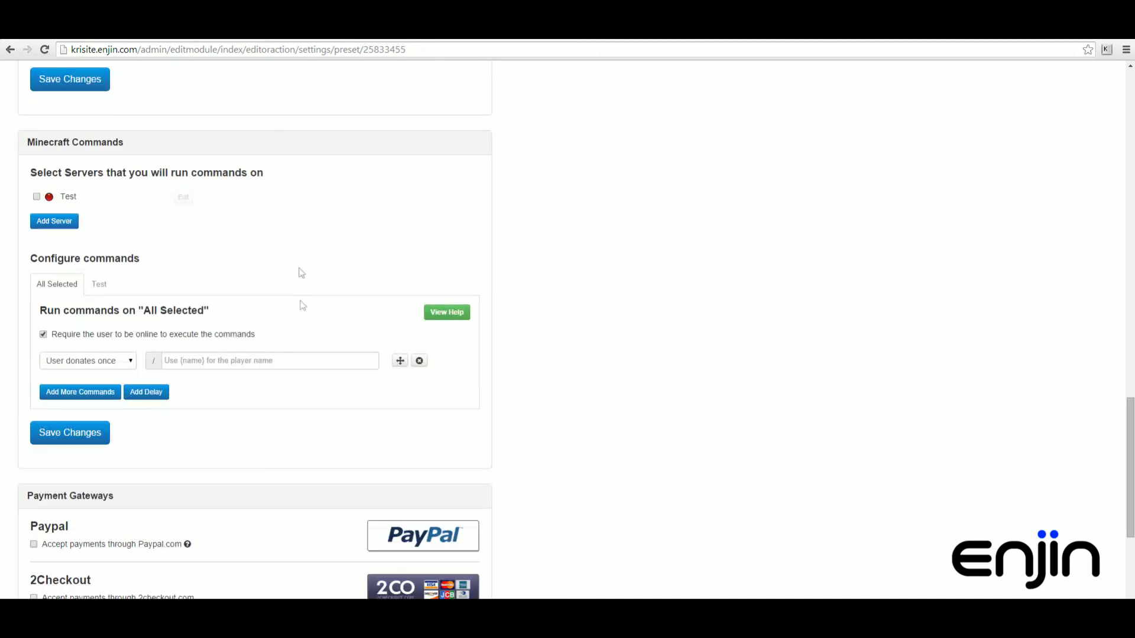
pyautogui.moveTo(1131, 424); pyautogui.dragTo(1130, 515)
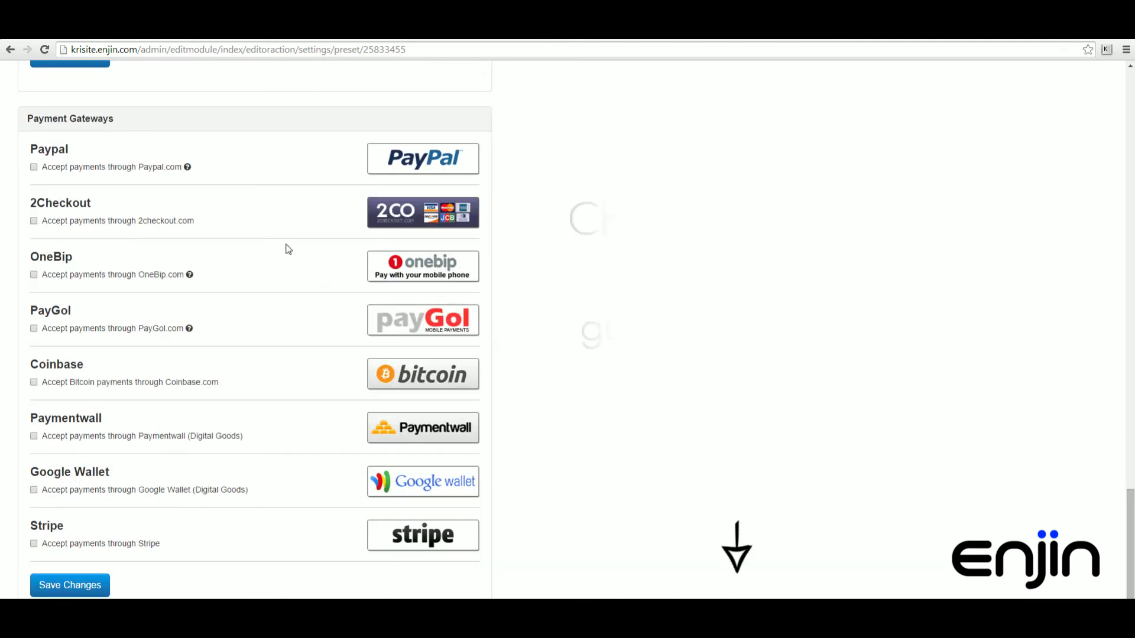
pyautogui.click(33, 168)
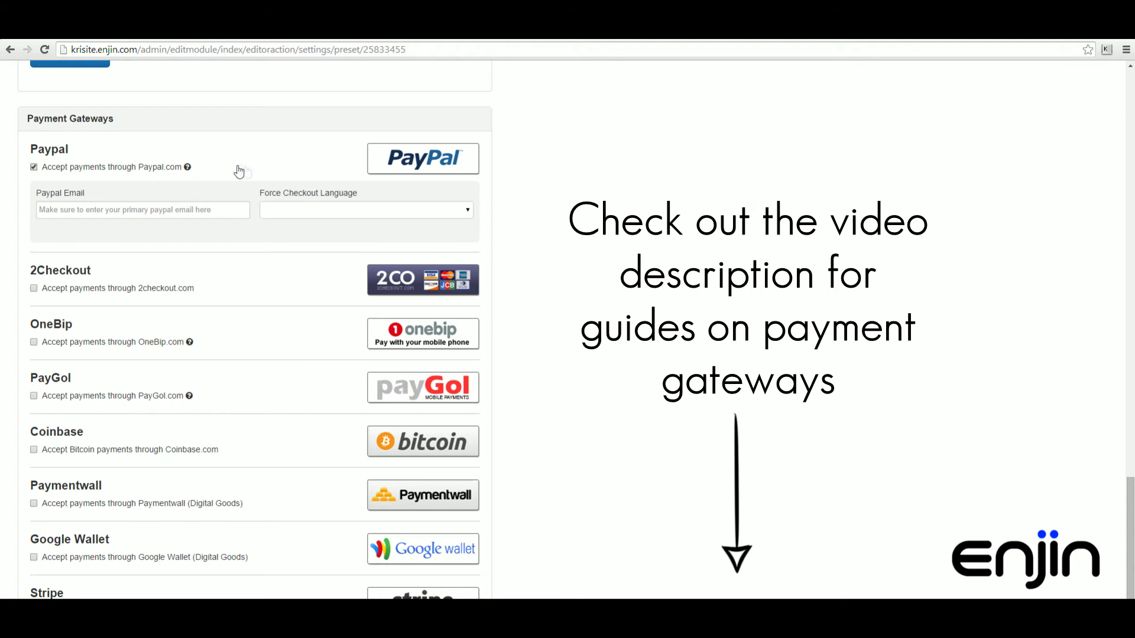
pyautogui.moveTo(188, 170)
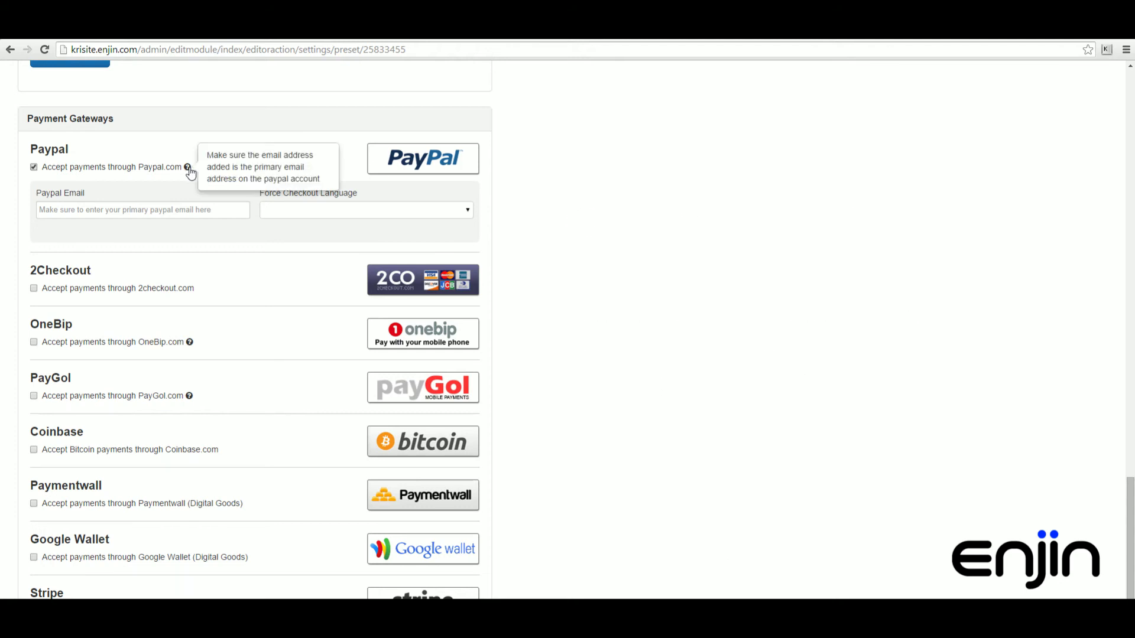
# Return to the top and open the module's Payments list.
pyautogui.scroll(10, 255, 331)
pyautogui.scroll(8, 769, 207)
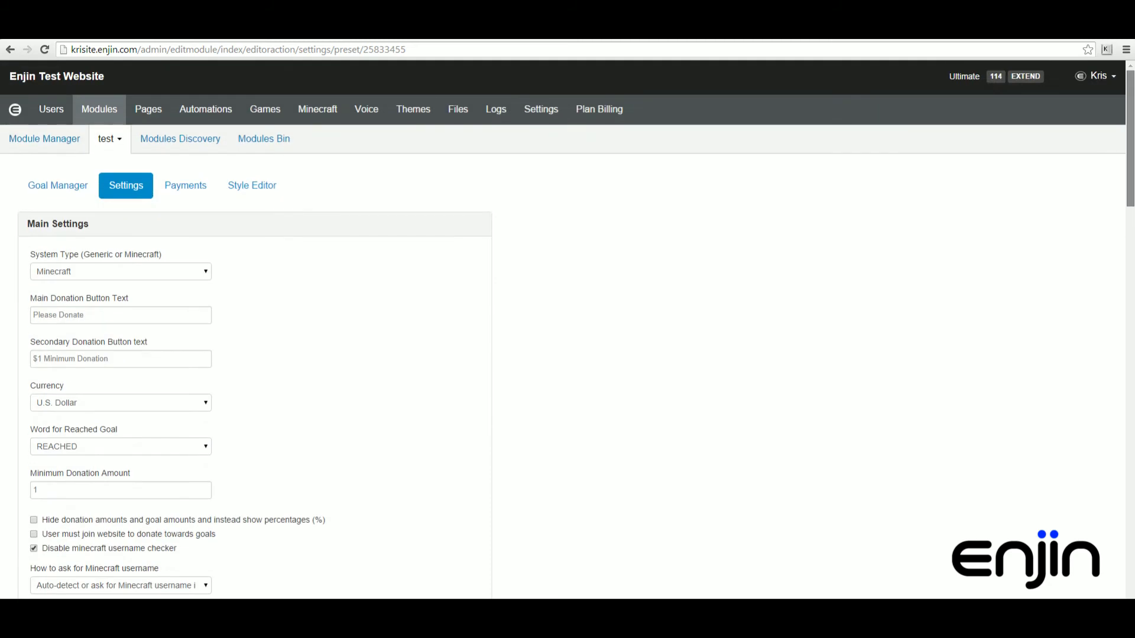
pyautogui.click(188, 188)
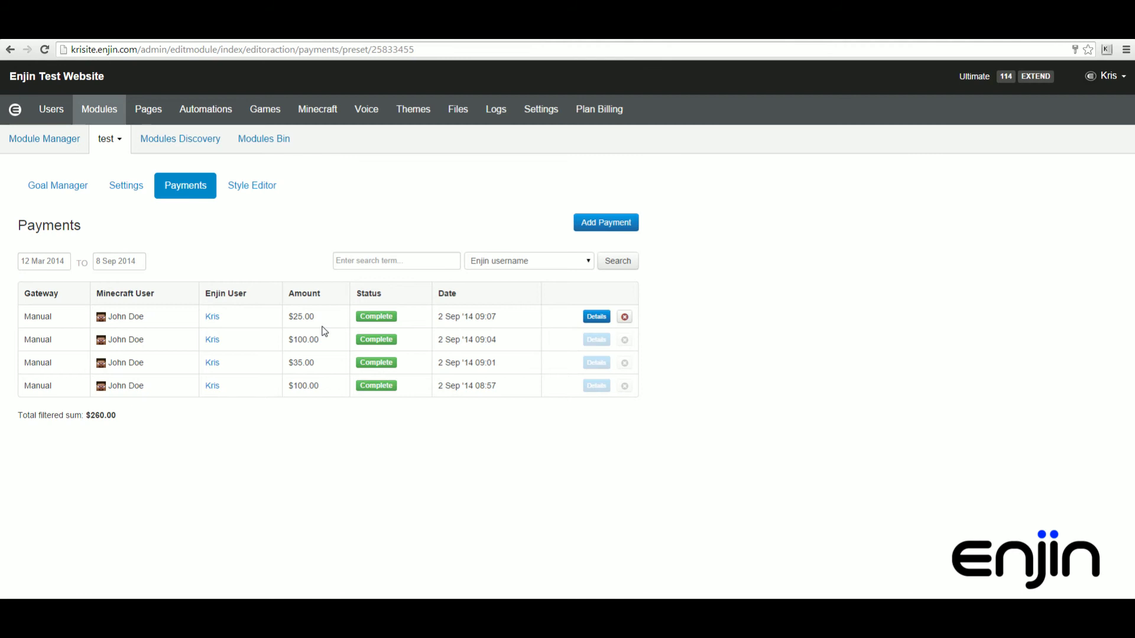
# Open the details of the $25.00 payment from 2 Sep '14 09:07.
pyautogui.click(603, 317)
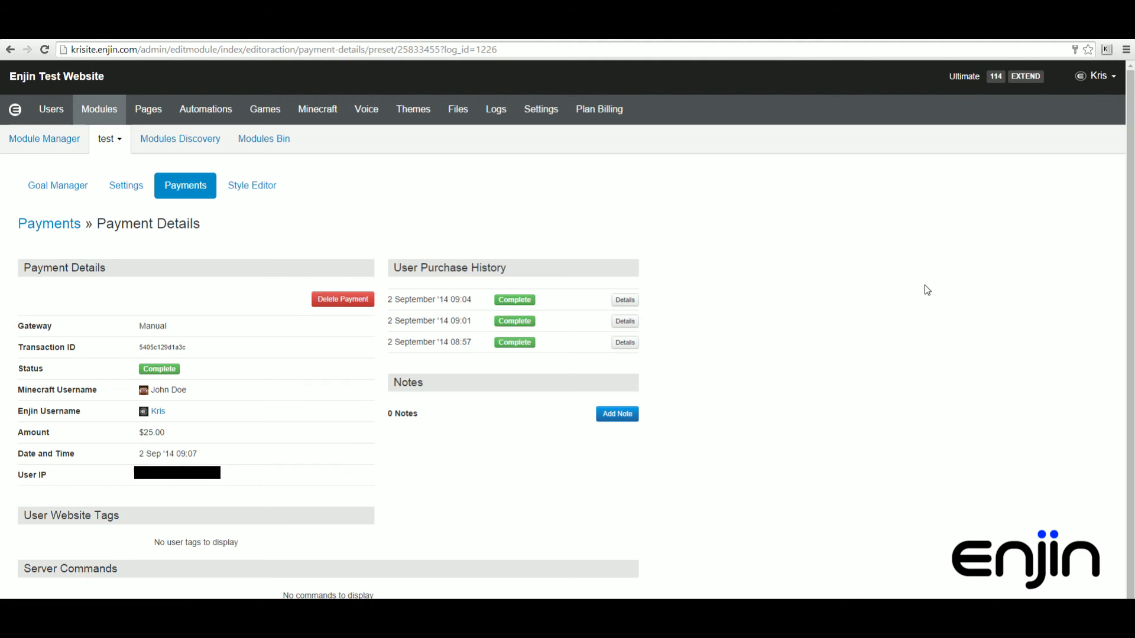
# Open the Style Editor and preview it at medium, small, then large width.
pyautogui.click(263, 190)
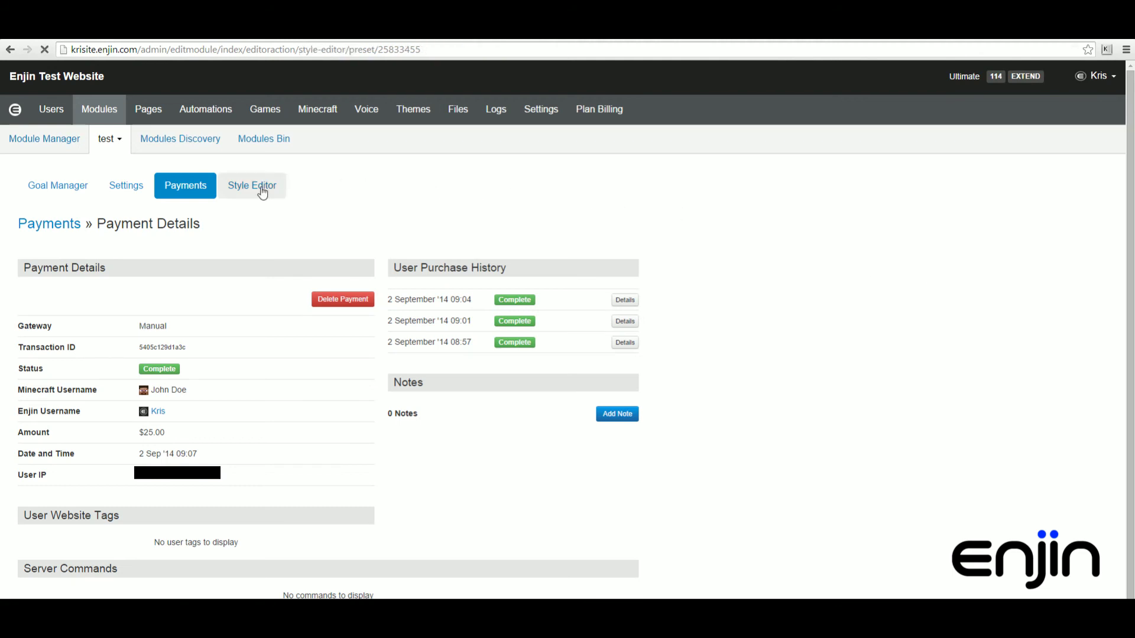
pyautogui.moveTo(1127, 207); pyautogui.dragTo(1127, 246)
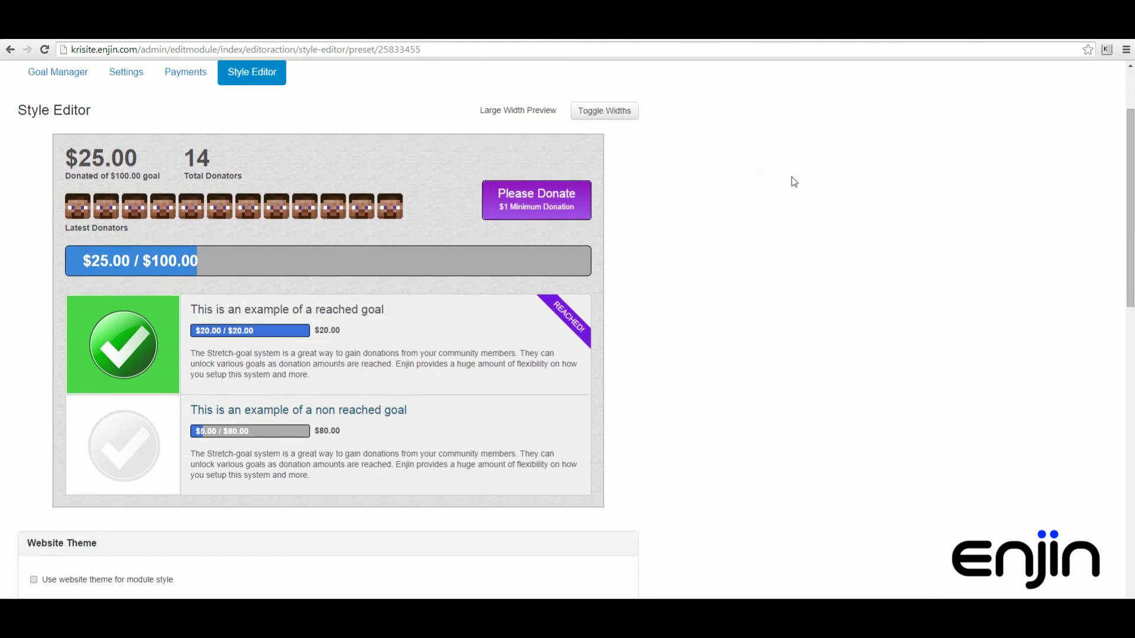
pyautogui.click(619, 118)
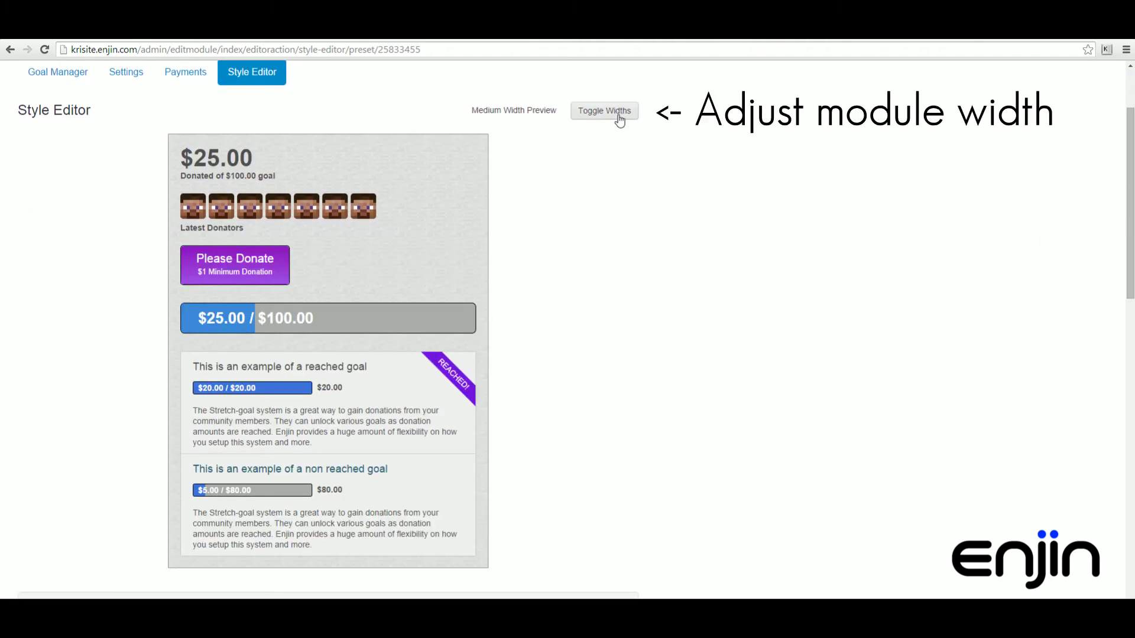
pyautogui.click(619, 119)
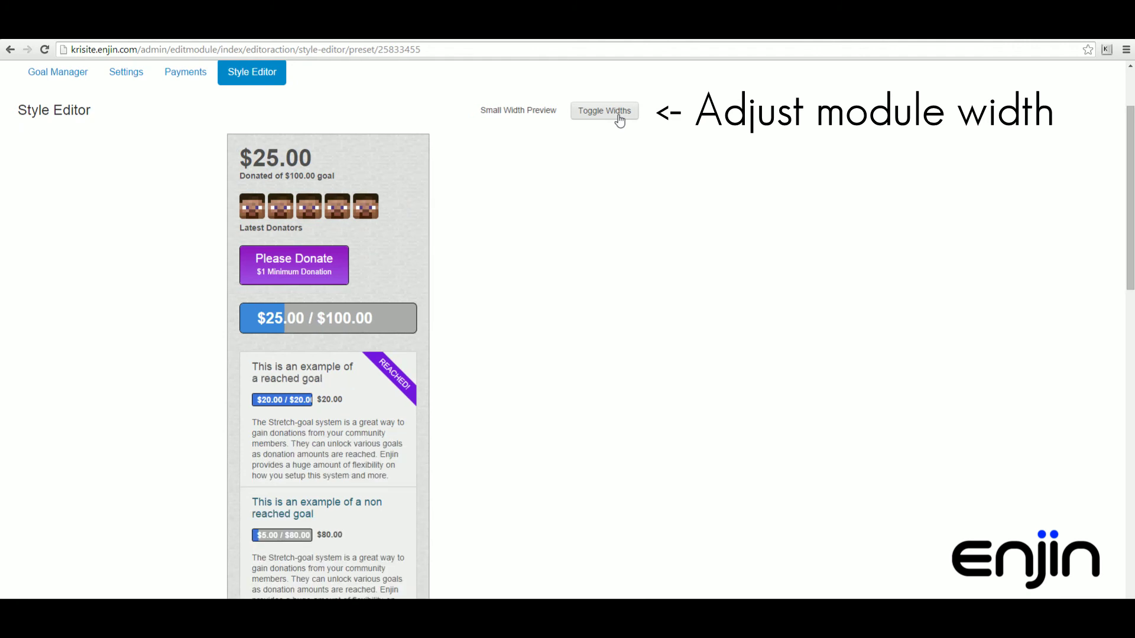
pyautogui.click(619, 119)
# Scroll through the style editor's colour and layout sections and back to the top.
pyautogui.moveTo(1131, 184); pyautogui.dragTo(1117, 310)
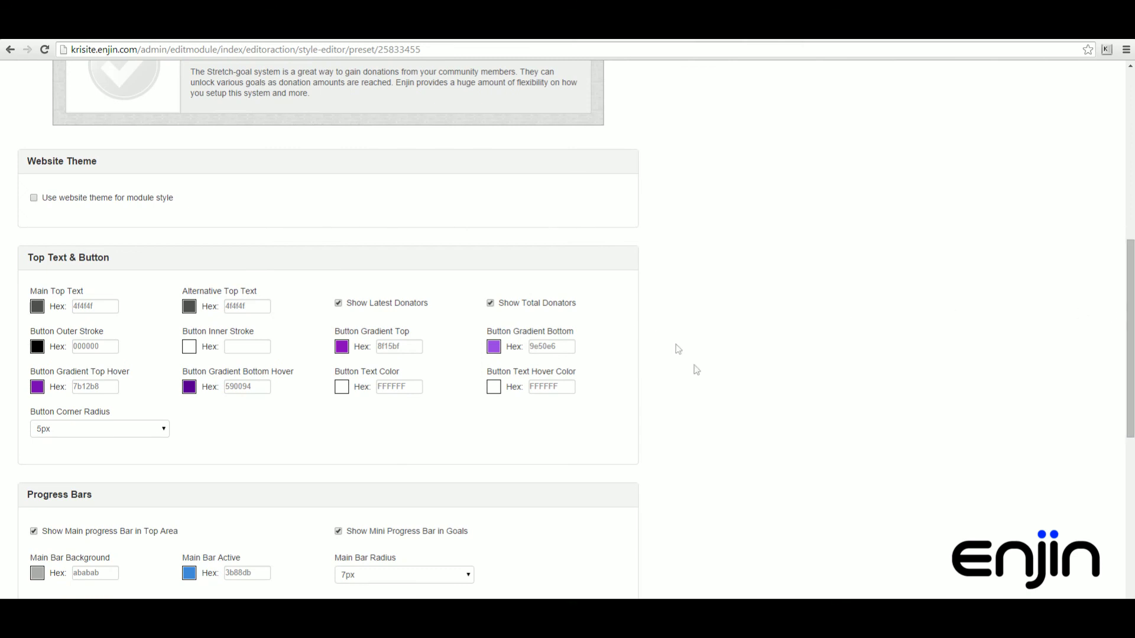
pyautogui.scroll(-5, 609, 535)
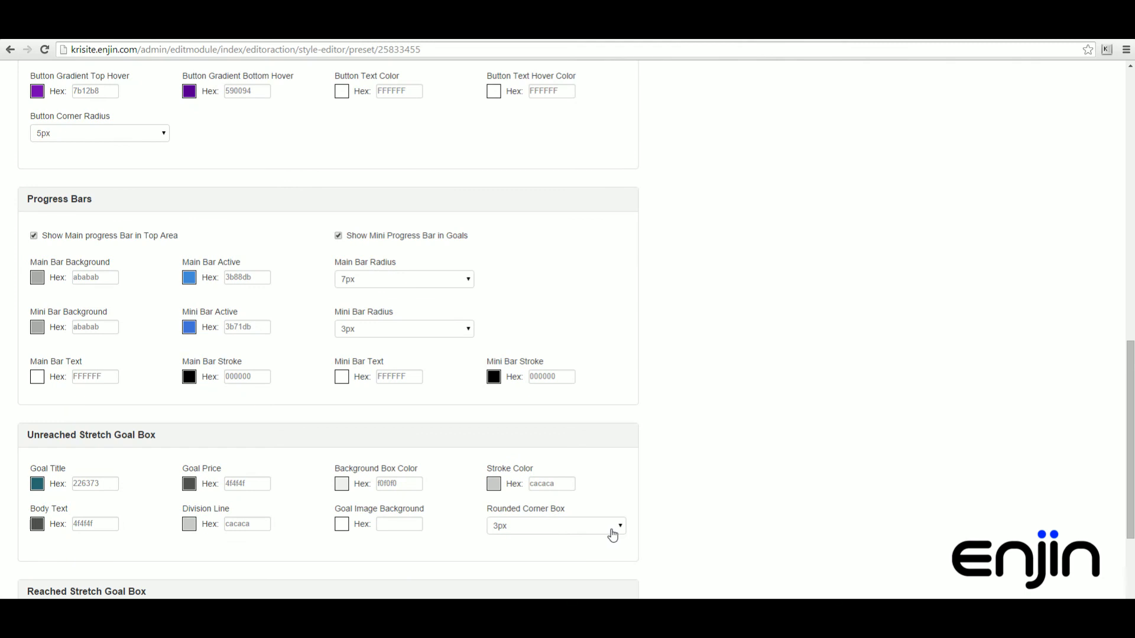
pyautogui.scroll(-3, 612, 535)
pyautogui.scroll(-1, 595, 512)
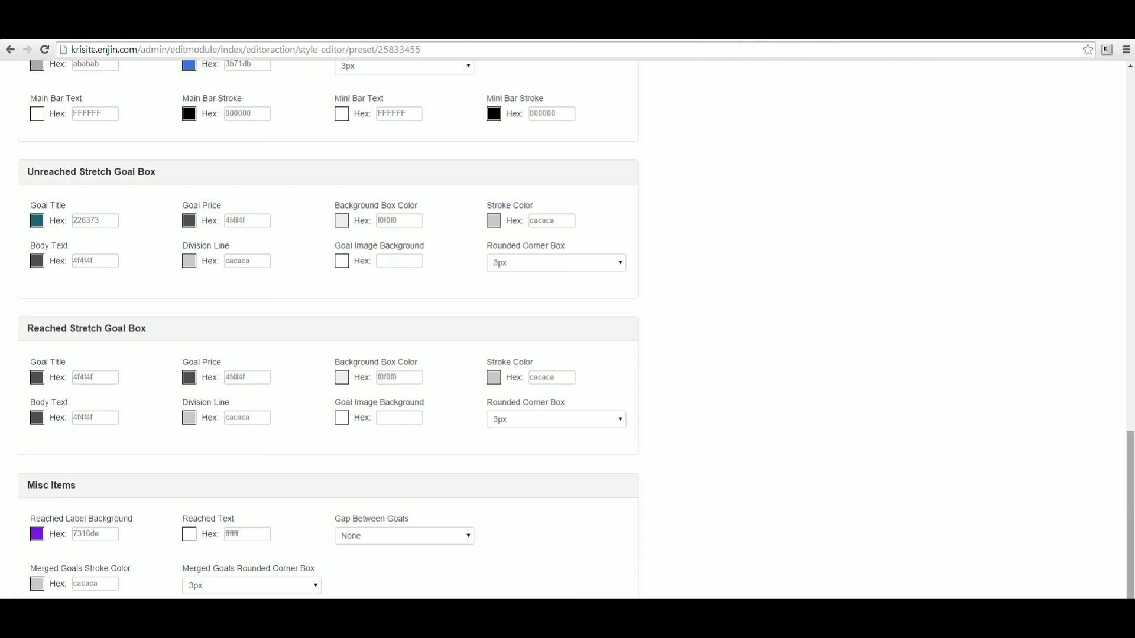
pyautogui.moveTo(1130, 506); pyautogui.dragTo(1130, 142)
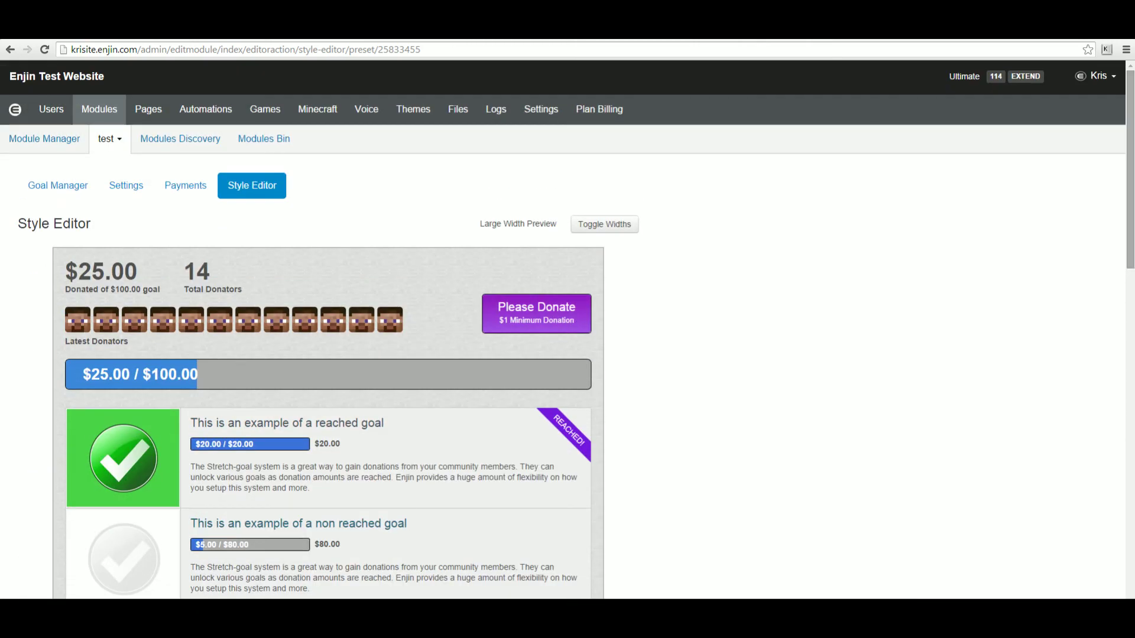
# Switch to the krisite.enjin.com/store tab showing $160.00 of $275.00 donated.
pyautogui.click(643, 39)
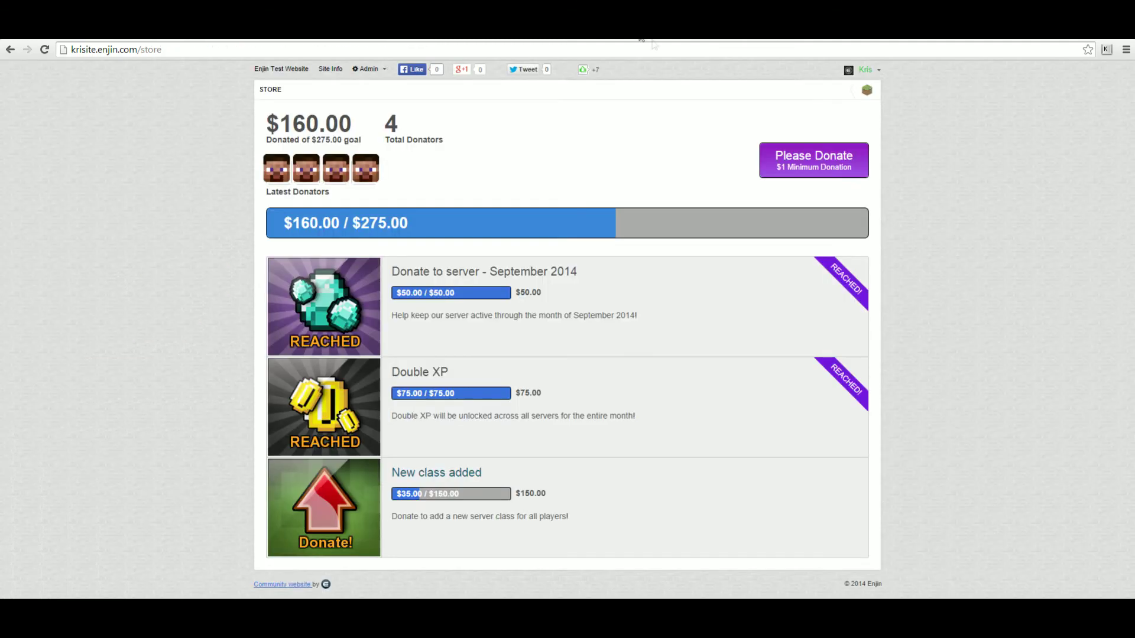